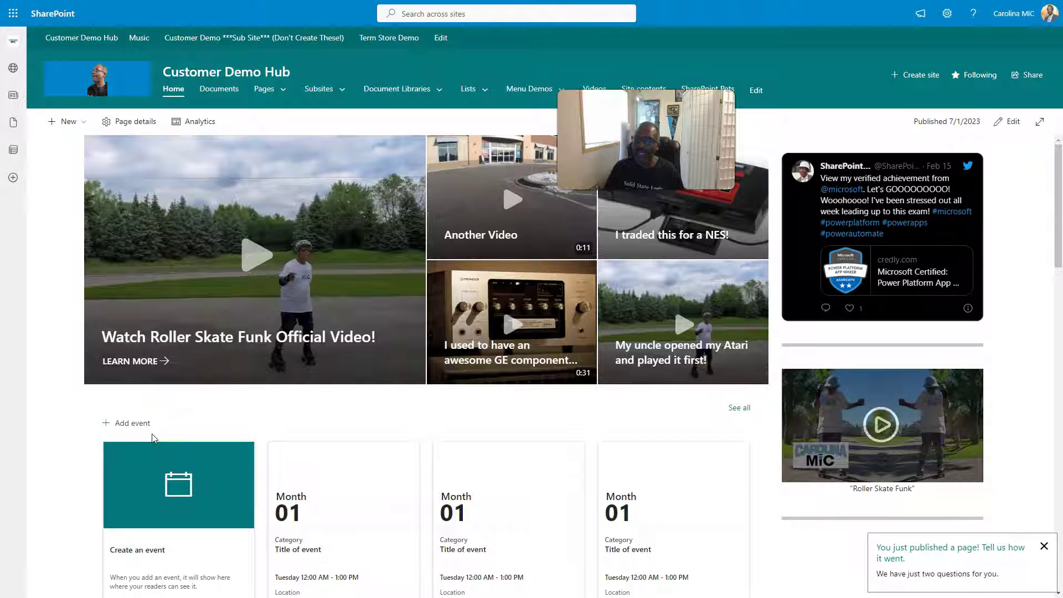
# Put the Customer Demo Hub home page into edit mode and select its Hero web part
pyautogui.click(167, 331)
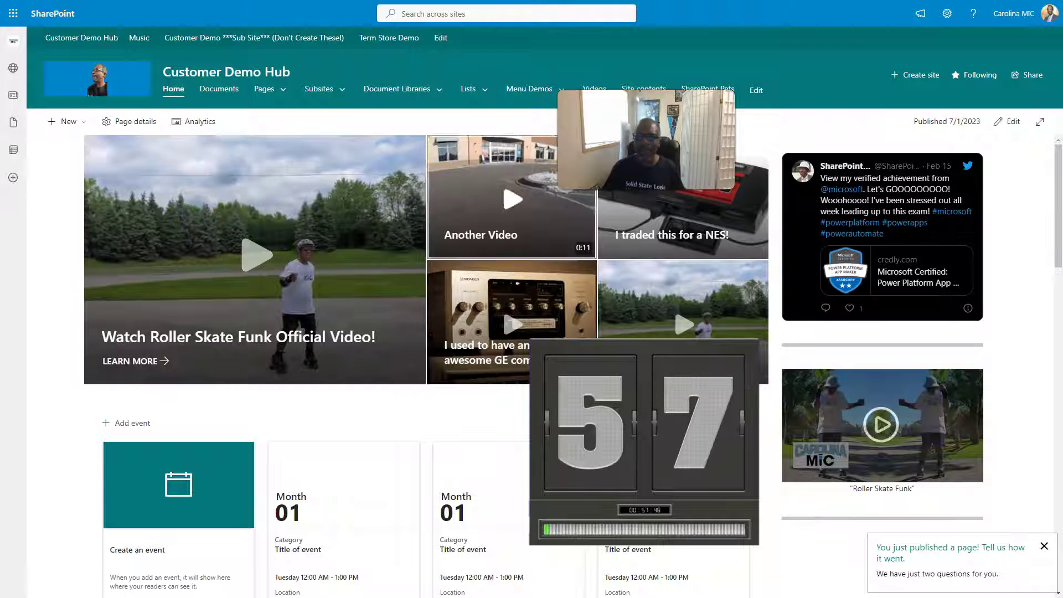
pyautogui.click(1015, 117)
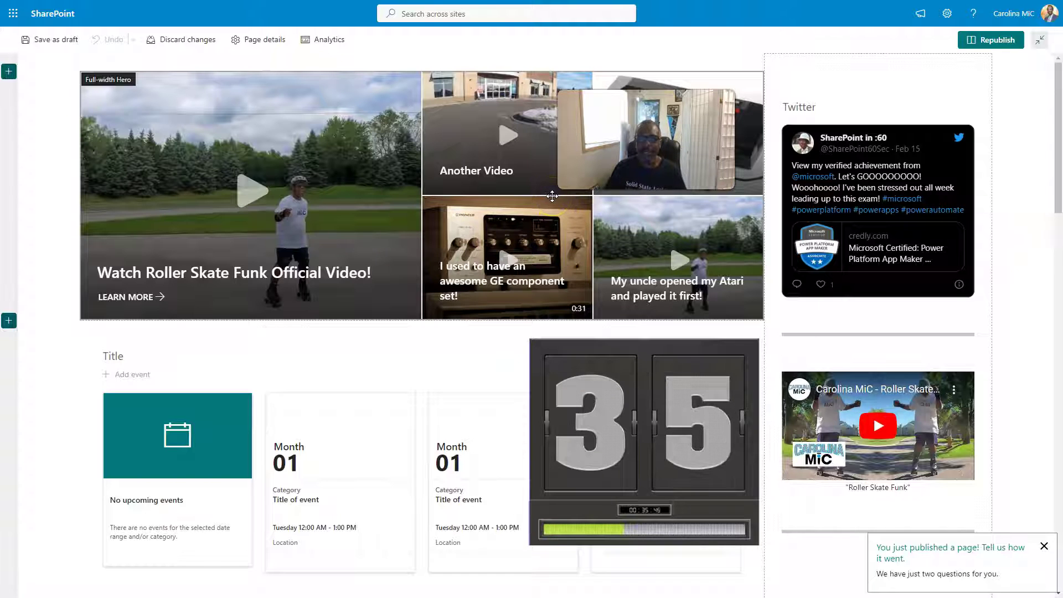
pyautogui.click(530, 198)
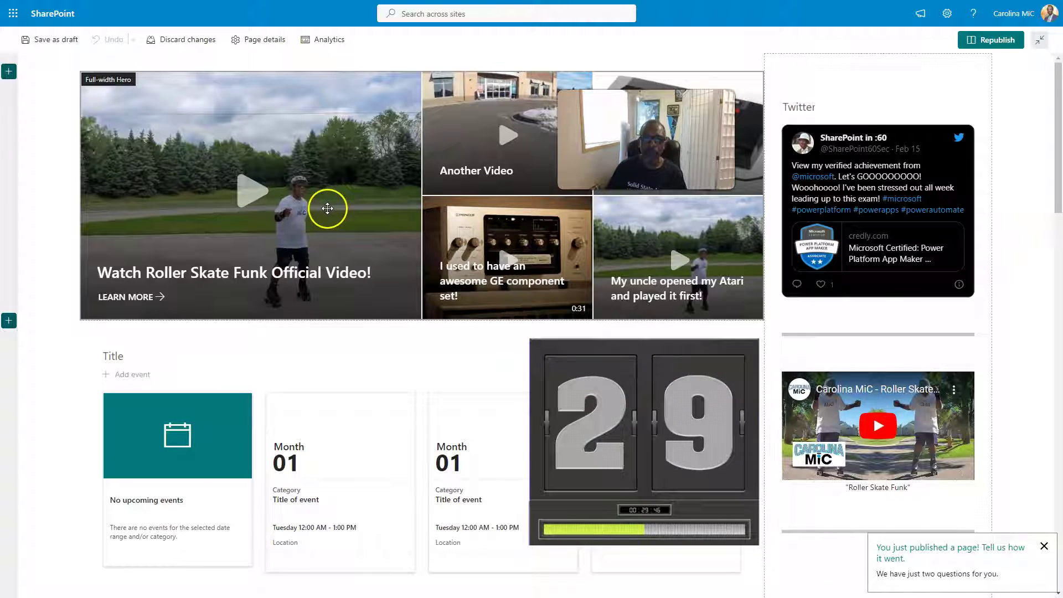
pyautogui.click(159, 180)
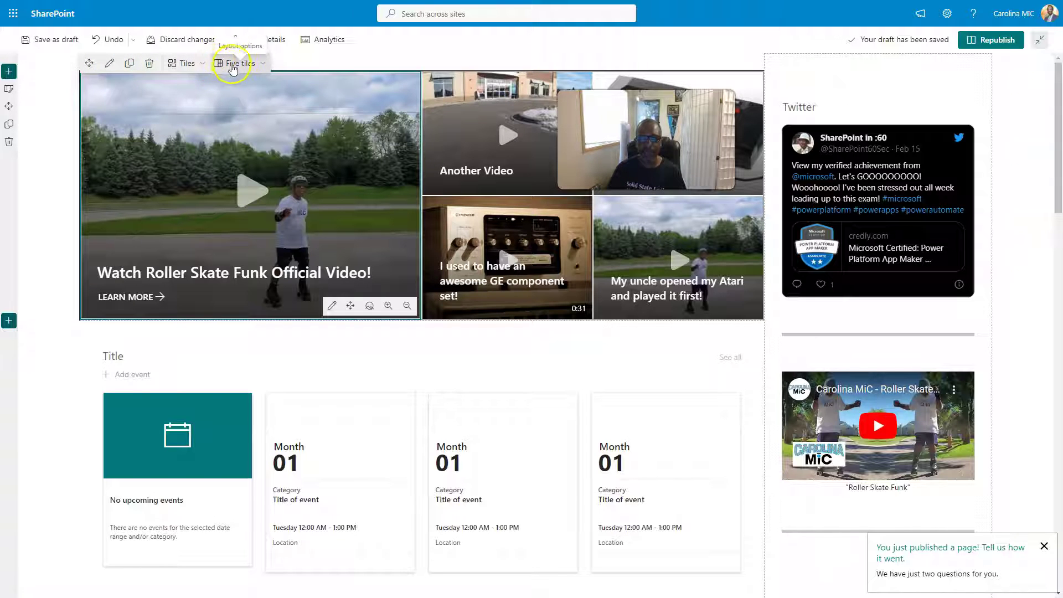
# Switch the Hero from Five tiles to Four tiles and back to Five, then open its settings
pyautogui.click(254, 64)
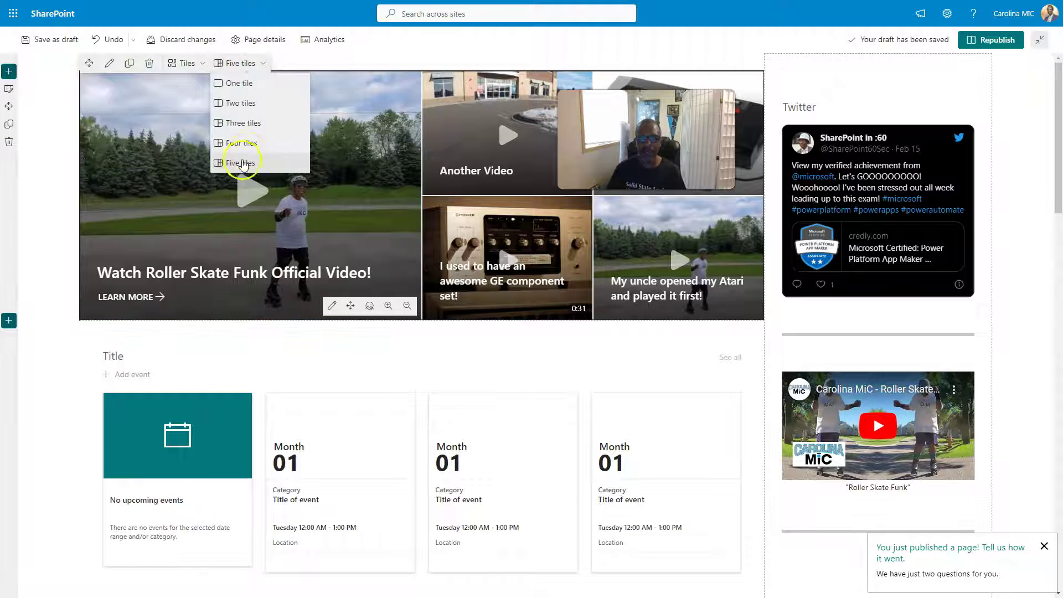
pyautogui.click(242, 143)
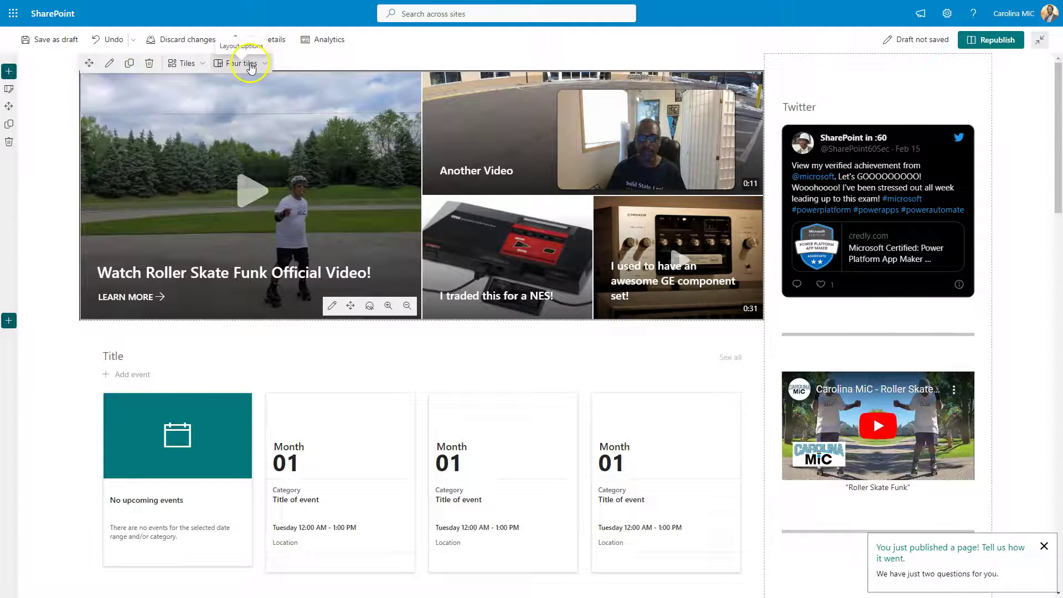
pyautogui.click(239, 64)
pyautogui.click(249, 161)
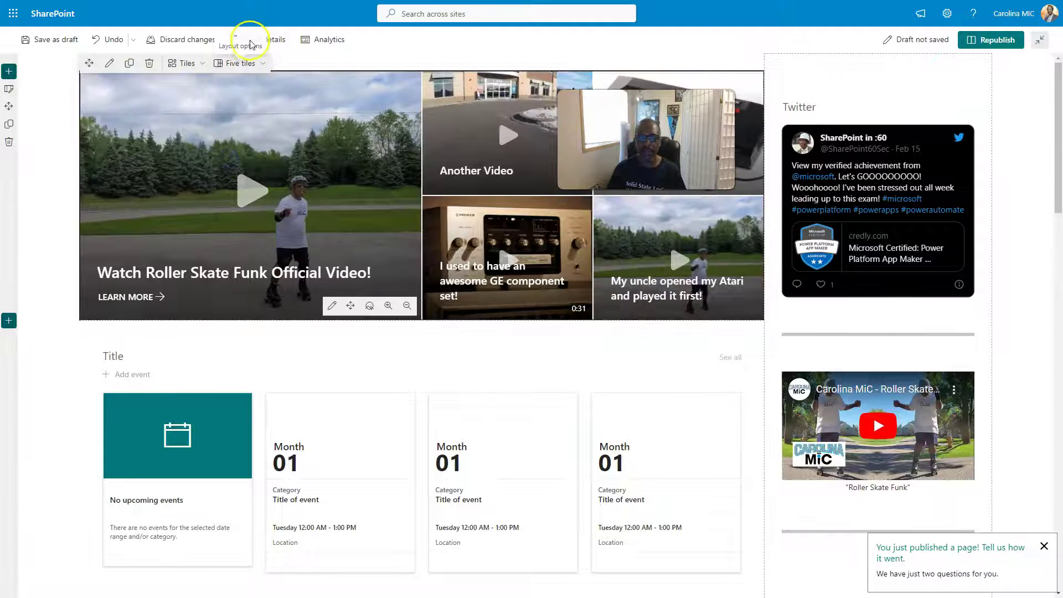
pyautogui.click(110, 65)
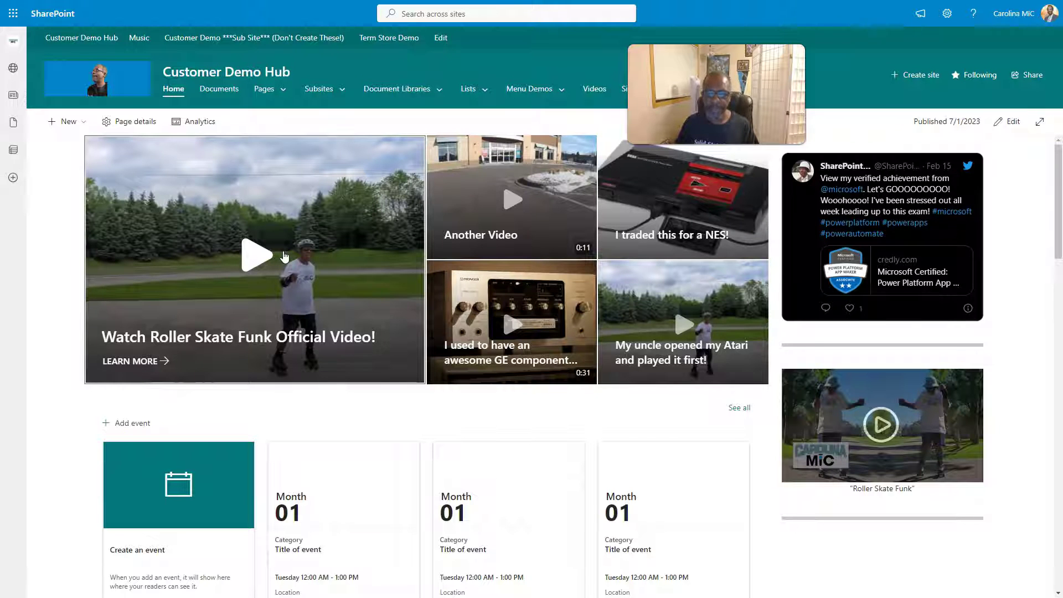
pyautogui.click(331, 244)
pyautogui.click(255, 264)
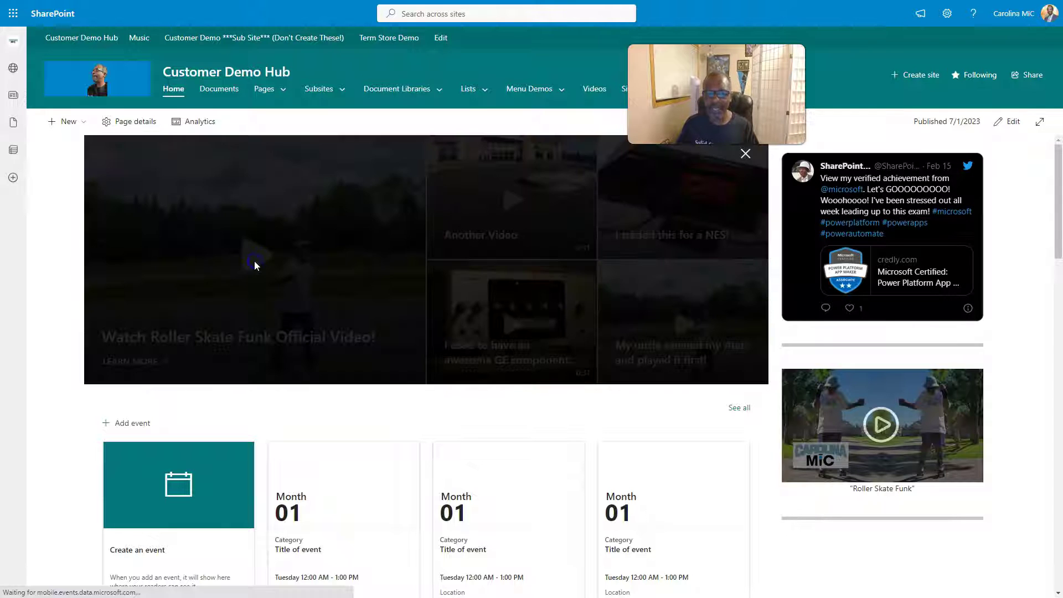
pyautogui.click(235, 294)
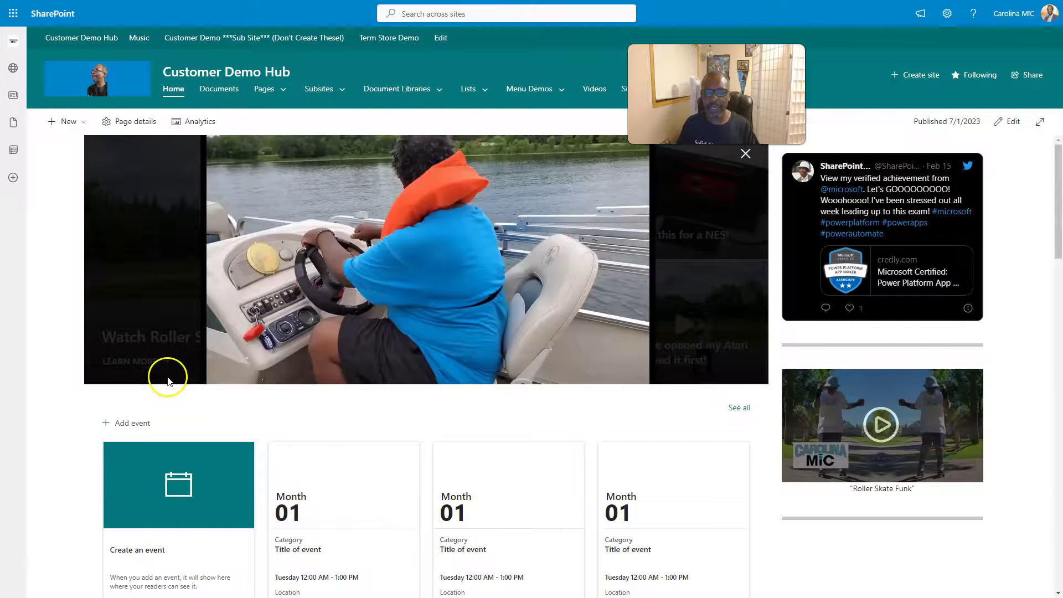
pyautogui.click(213, 371)
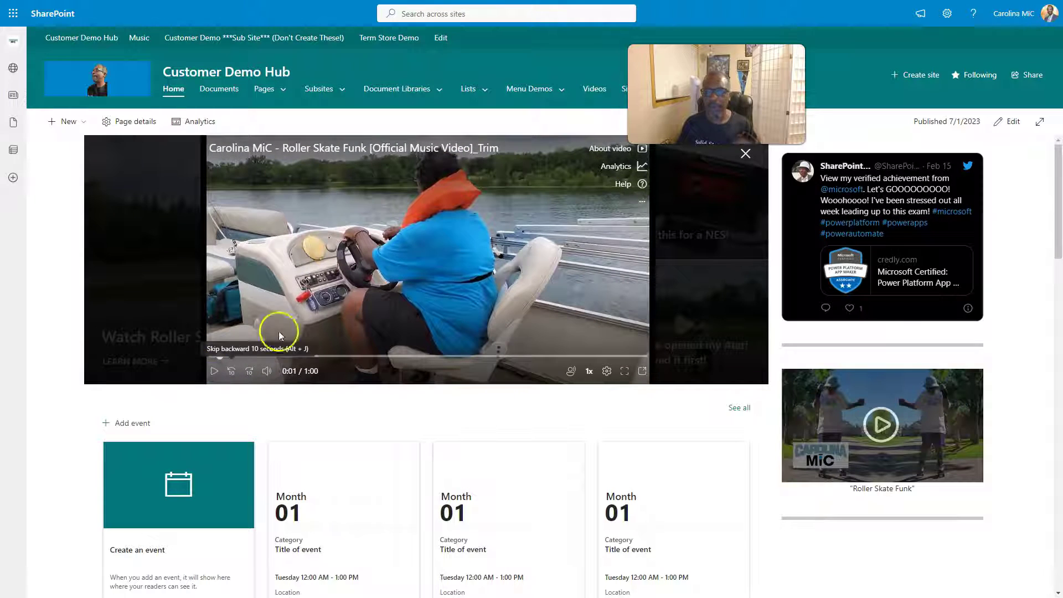
pyautogui.click(746, 155)
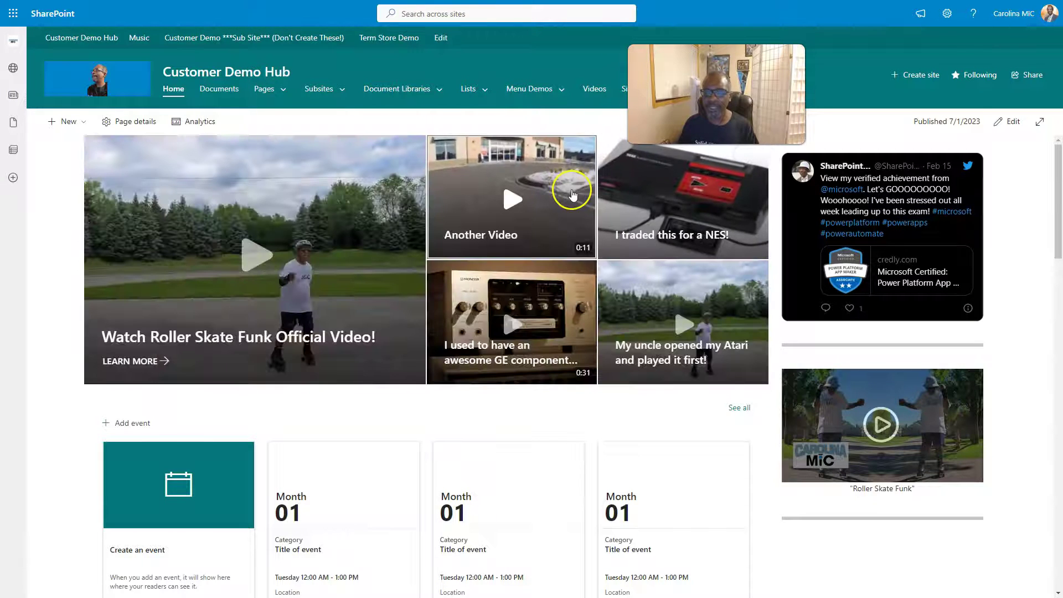
pyautogui.click(1013, 121)
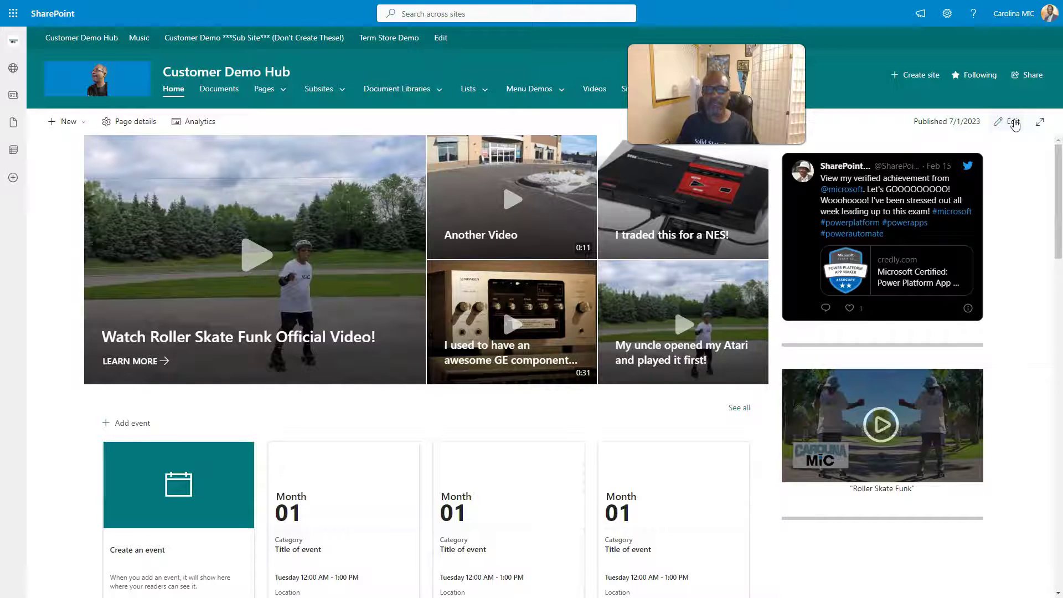
# Return the Customer Demo Hub page to edit mode and select the Hero web part
pyautogui.click(1014, 123)
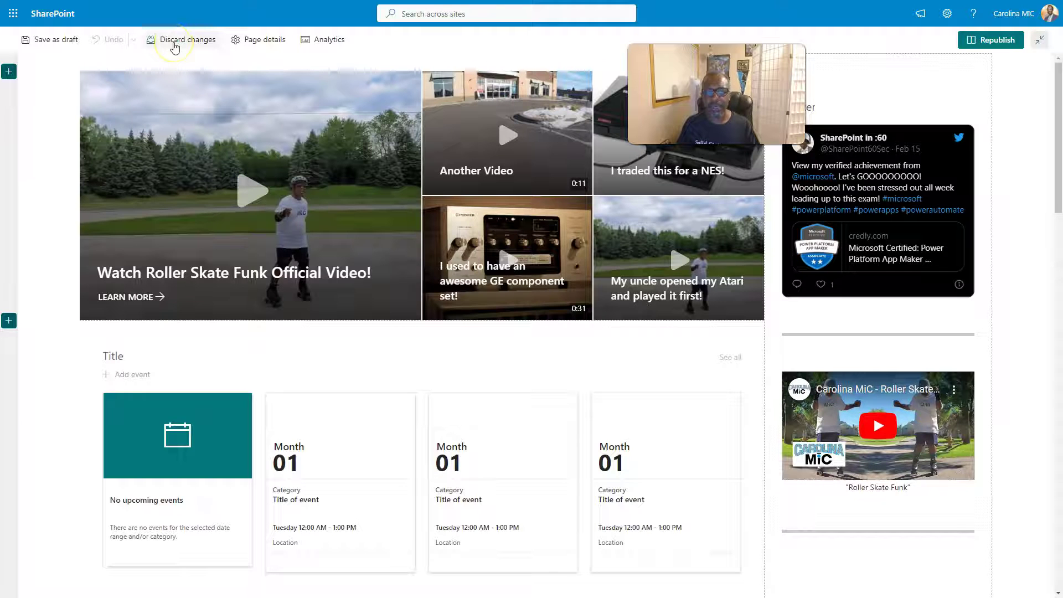
pyautogui.click(181, 83)
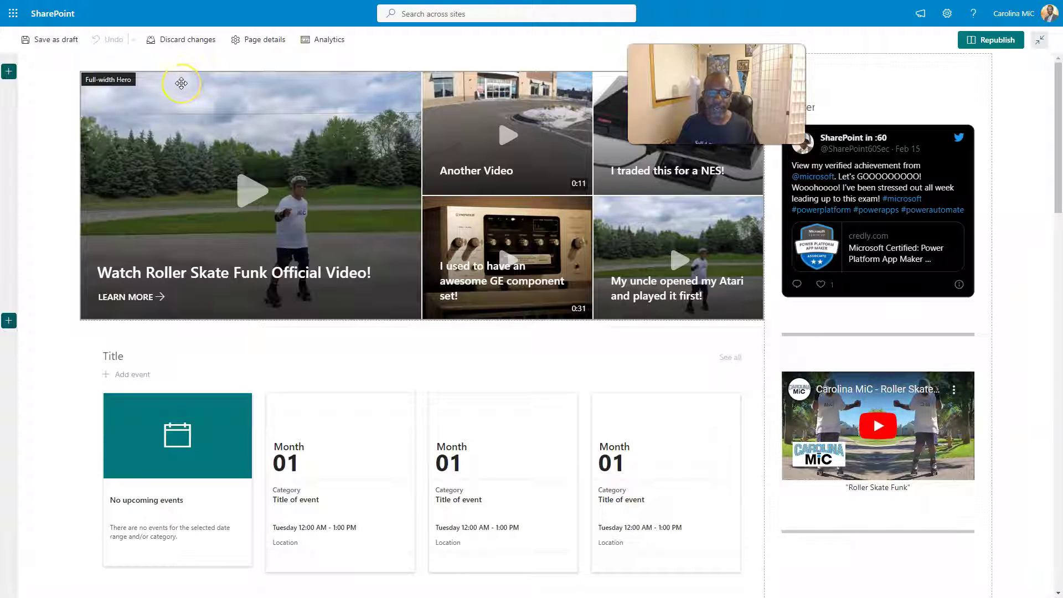
pyautogui.click(45, 42)
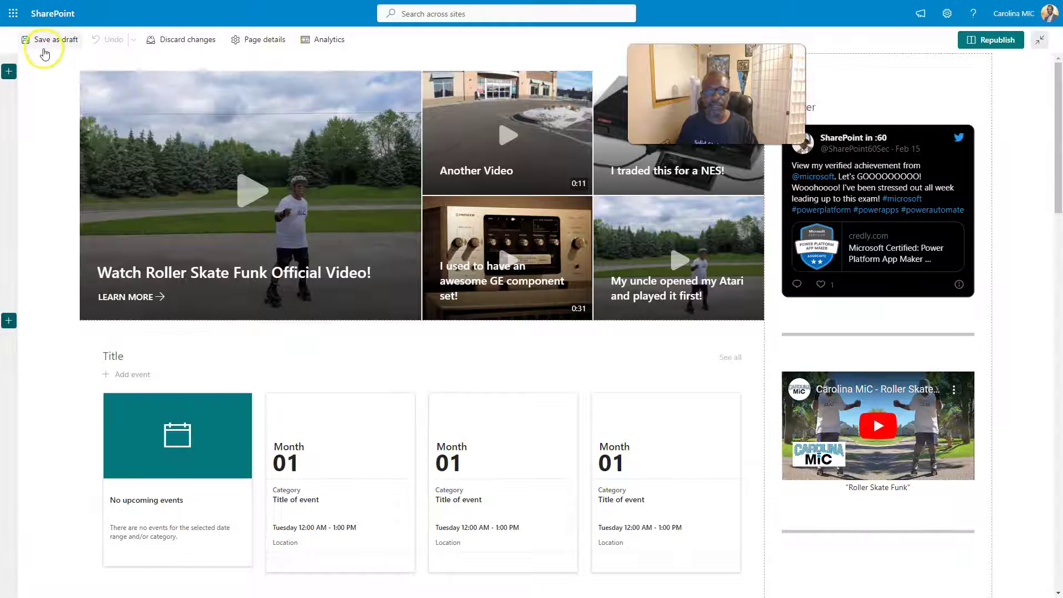
pyautogui.click(280, 278)
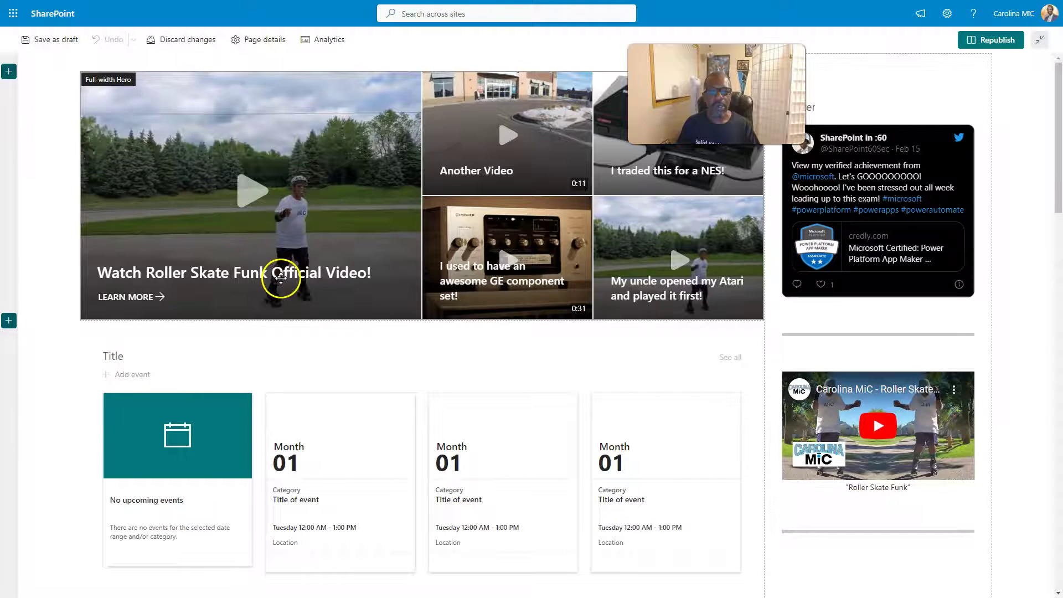
pyautogui.click(147, 156)
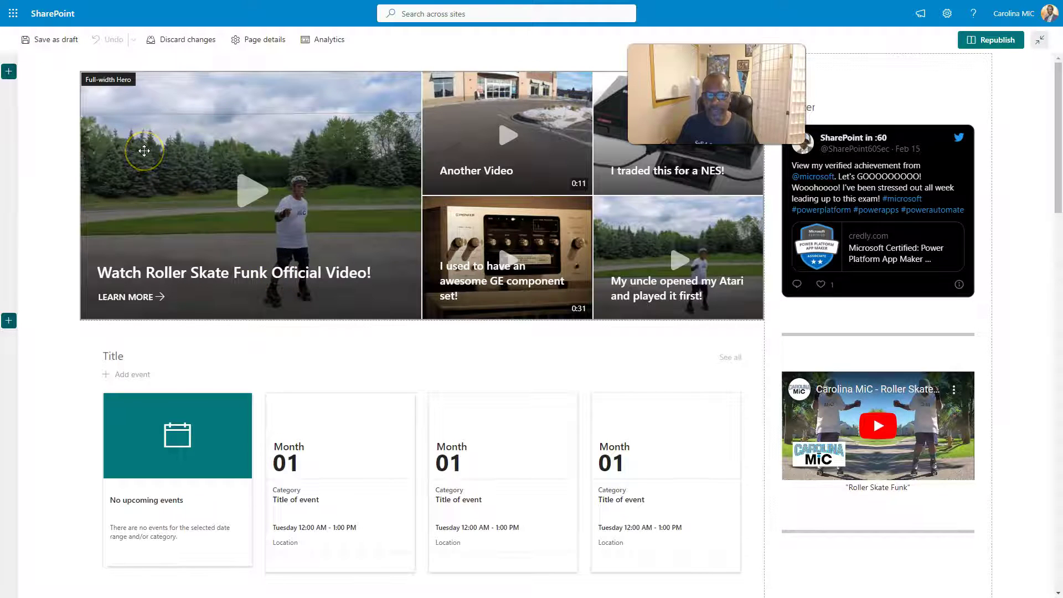
pyautogui.click(48, 41)
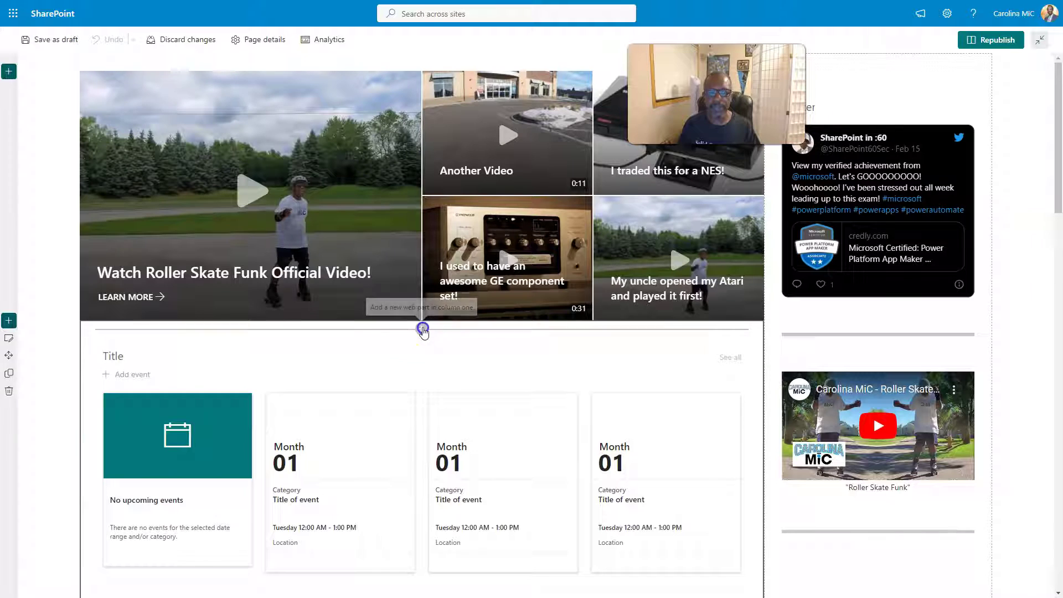
# Select the large Roller Skate Funk tile to show its tile toolbar
pyautogui.click(422, 330)
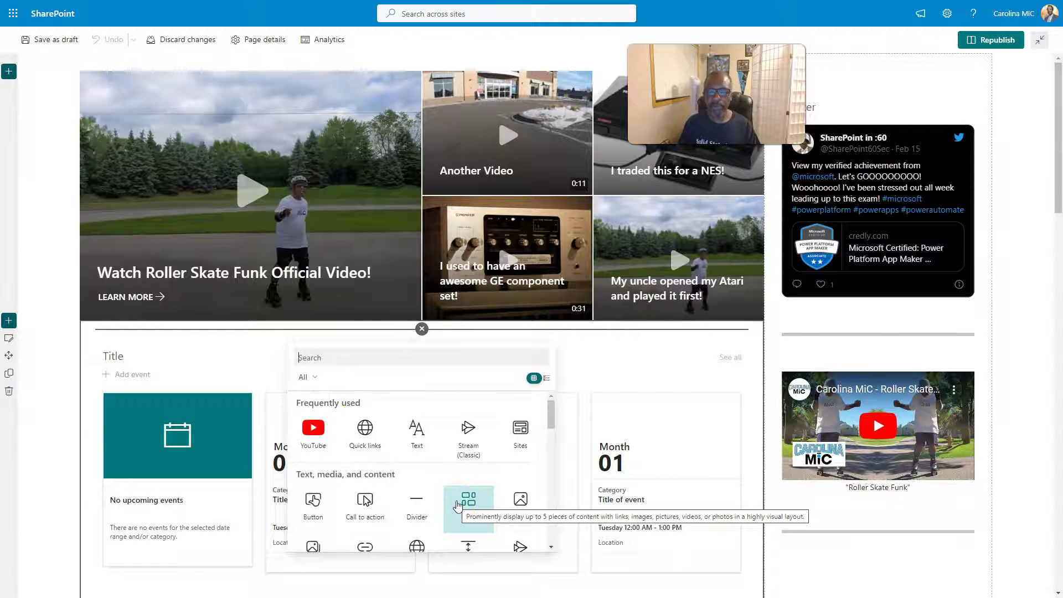
pyautogui.click(354, 188)
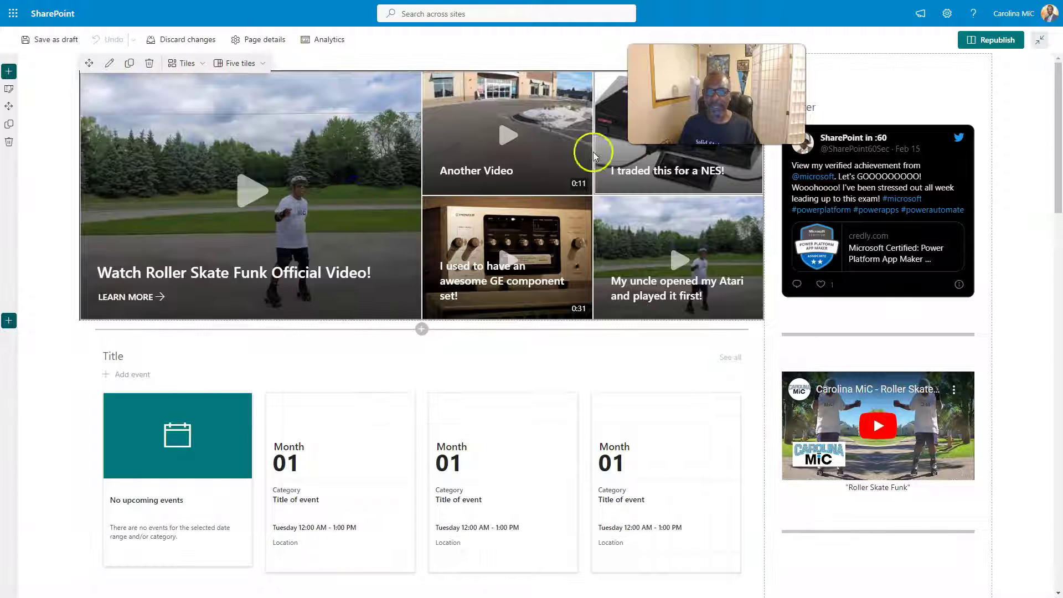
pyautogui.click(339, 217)
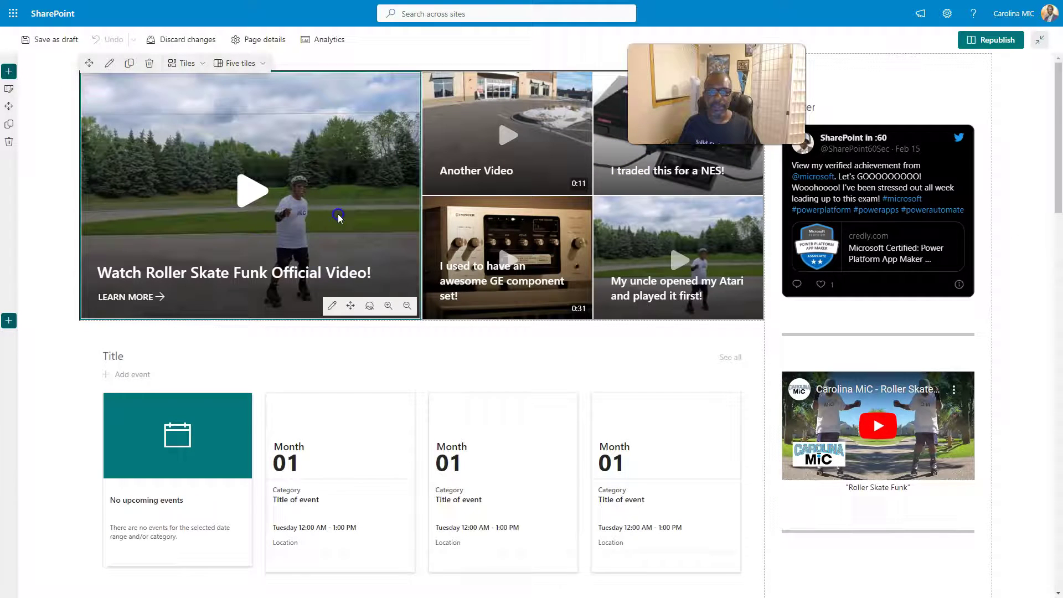
pyautogui.click(327, 216)
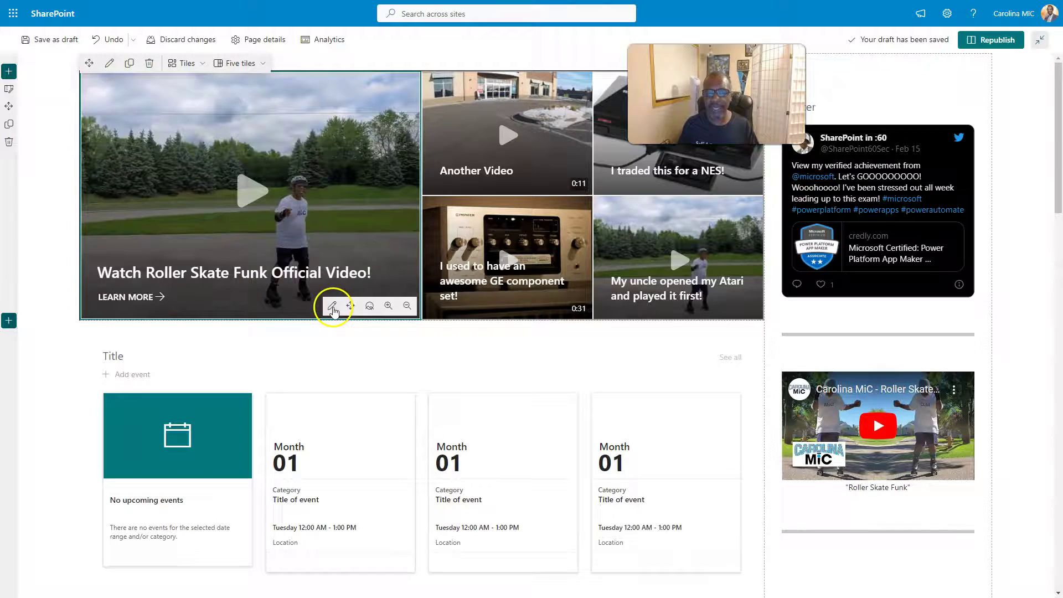
# Open the large tile's details and toggle Show title off and back on
pyautogui.click(333, 306)
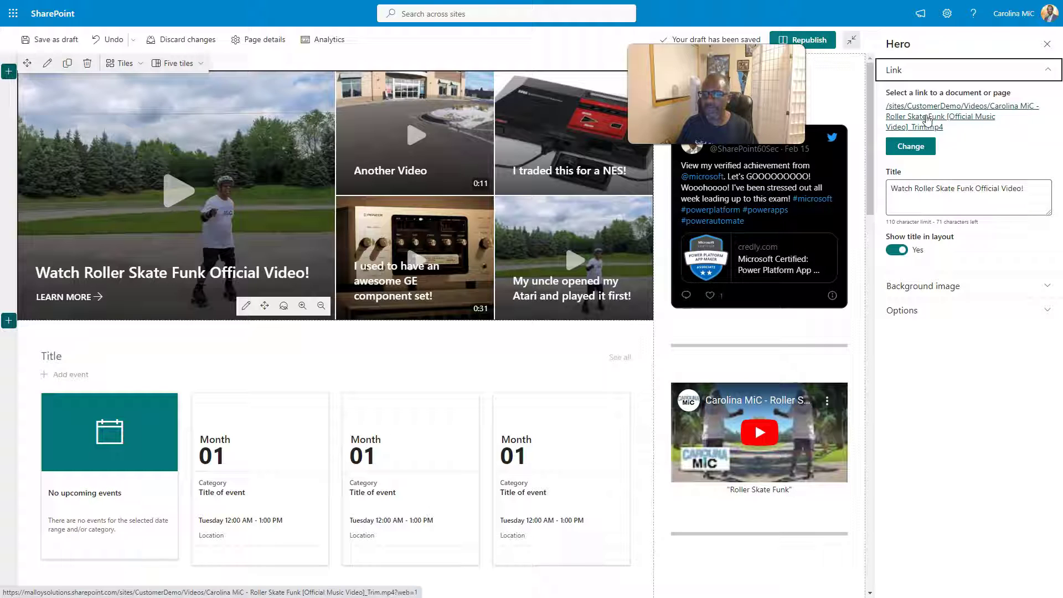
pyautogui.click(904, 310)
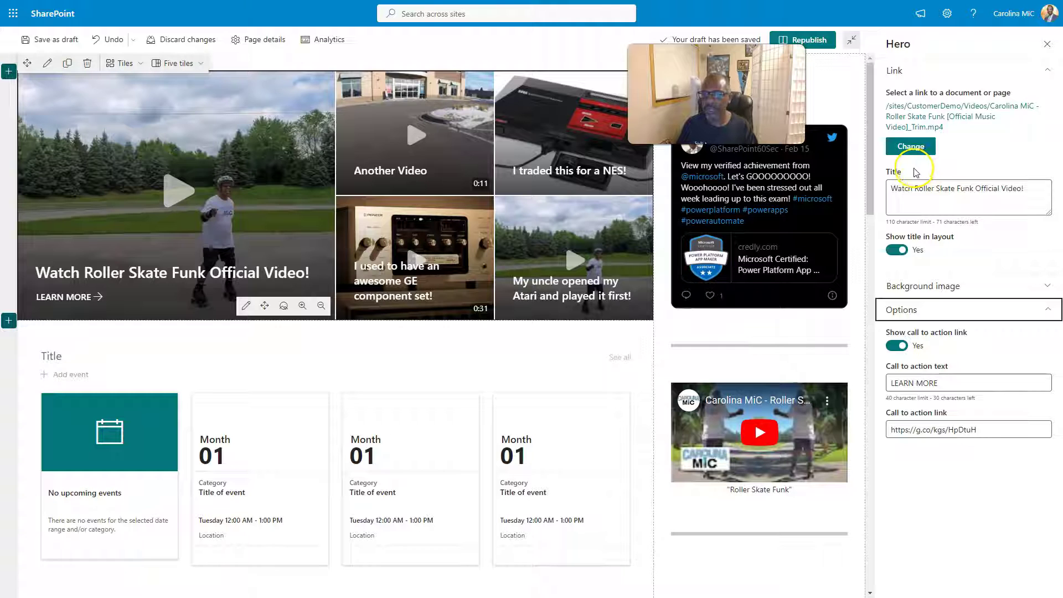
pyautogui.click(917, 192)
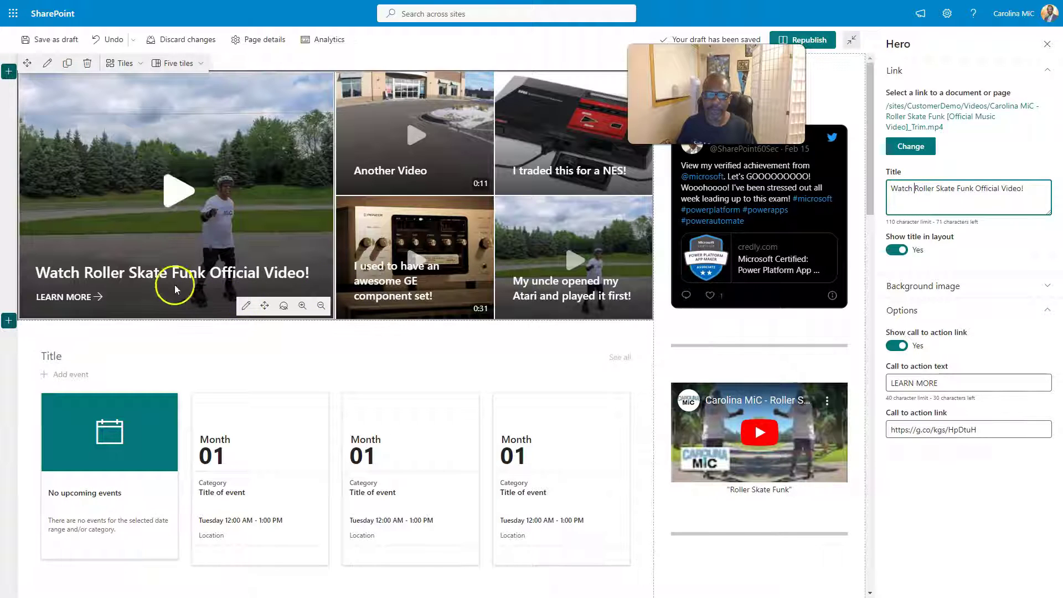
pyautogui.click(896, 250)
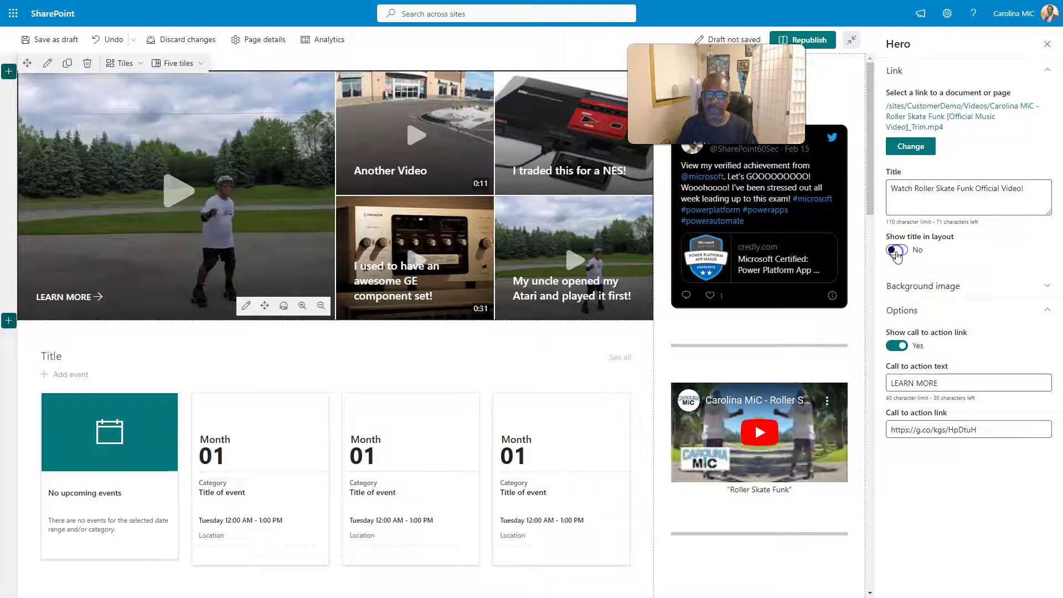
pyautogui.click(896, 250)
pyautogui.click(895, 250)
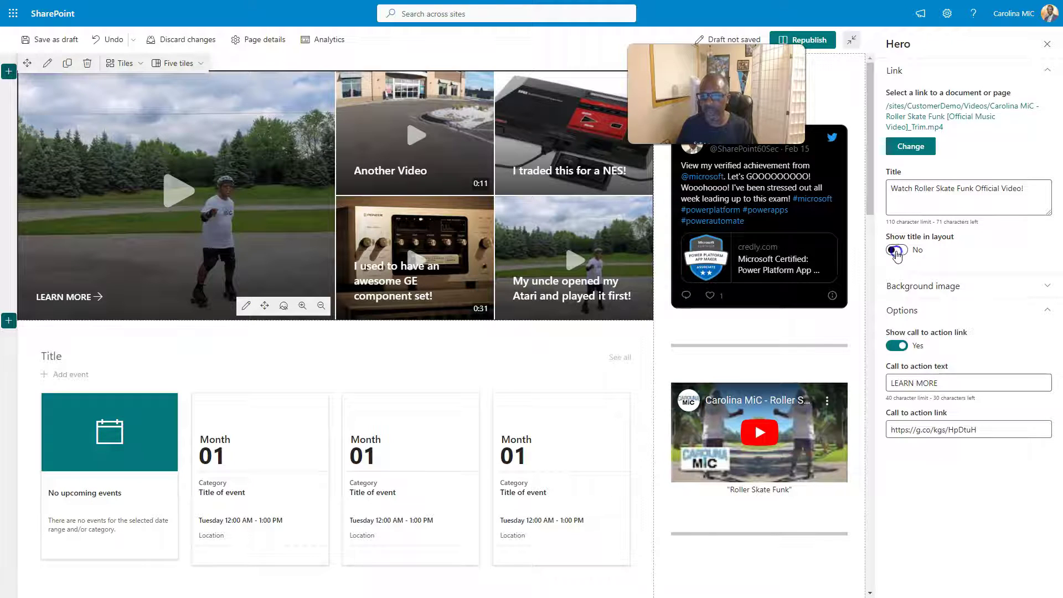
pyautogui.click(896, 250)
# Change the large tile's background image to a solid teal Color block
pyautogui.click(901, 286)
pyautogui.click(894, 318)
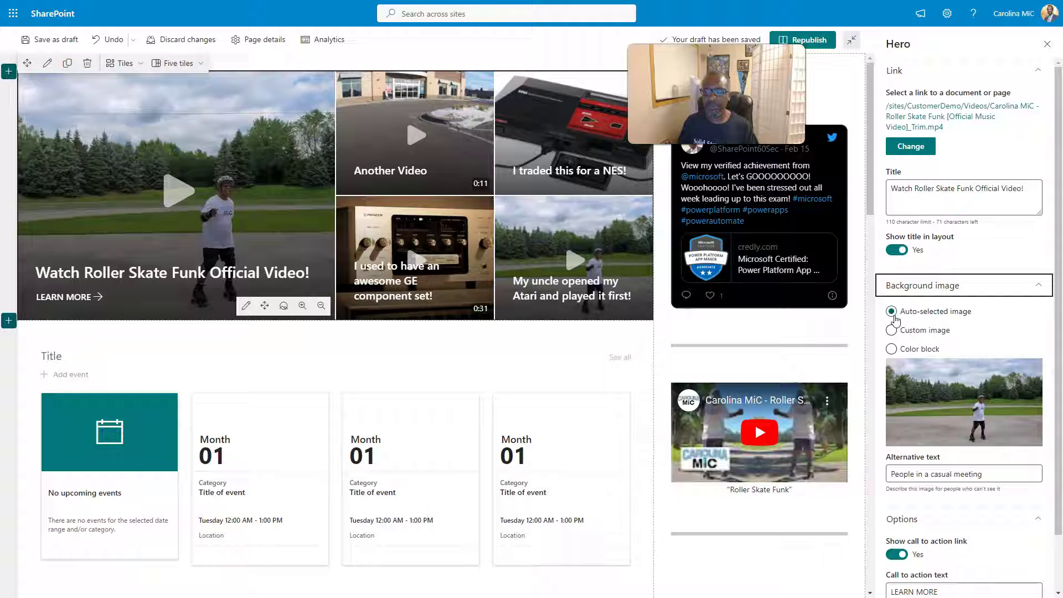
pyautogui.click(891, 331)
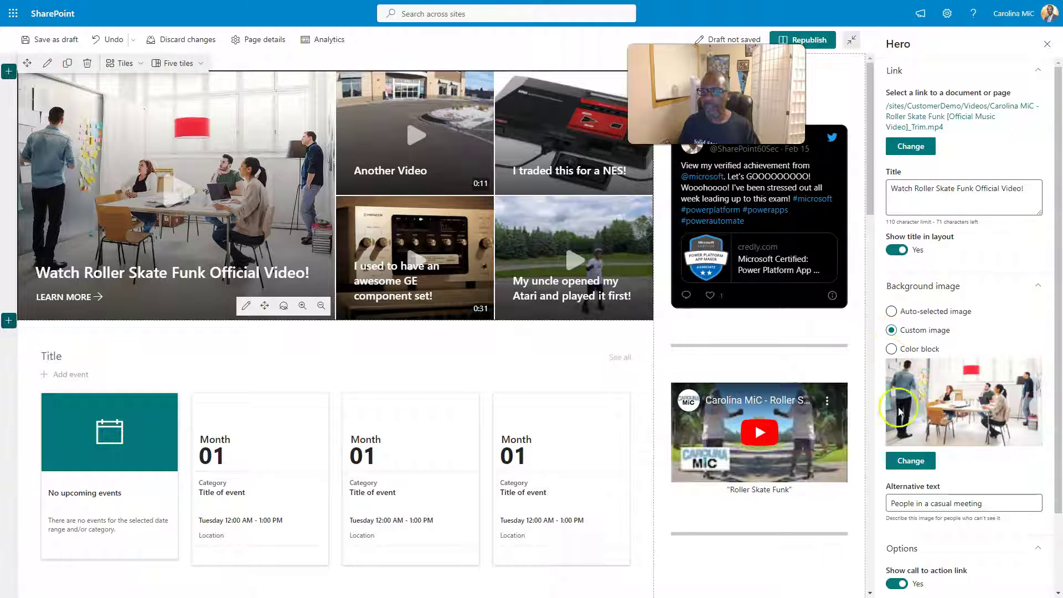
pyautogui.click(908, 463)
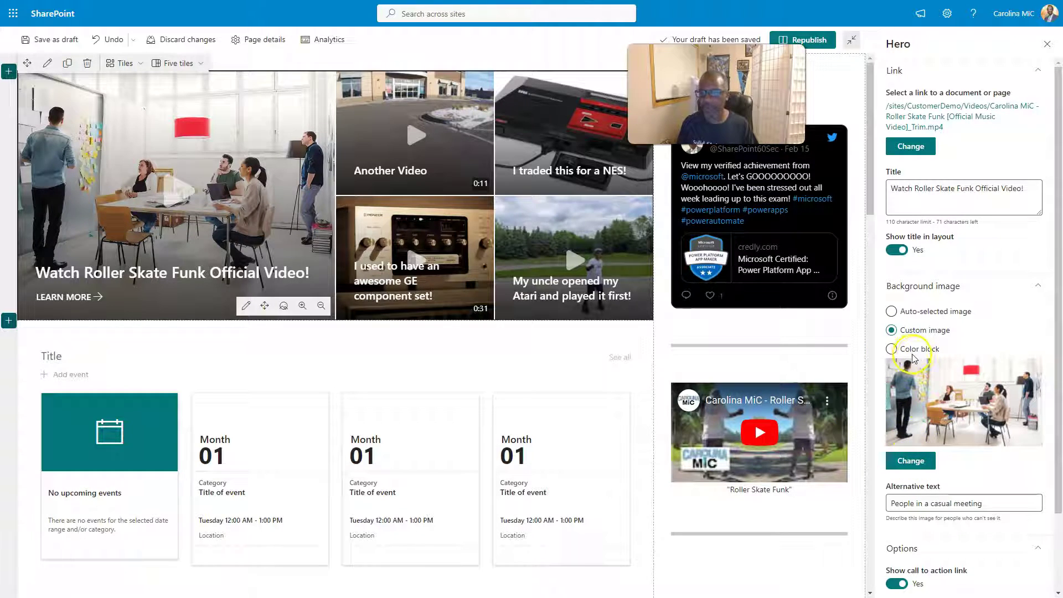
pyautogui.click(892, 349)
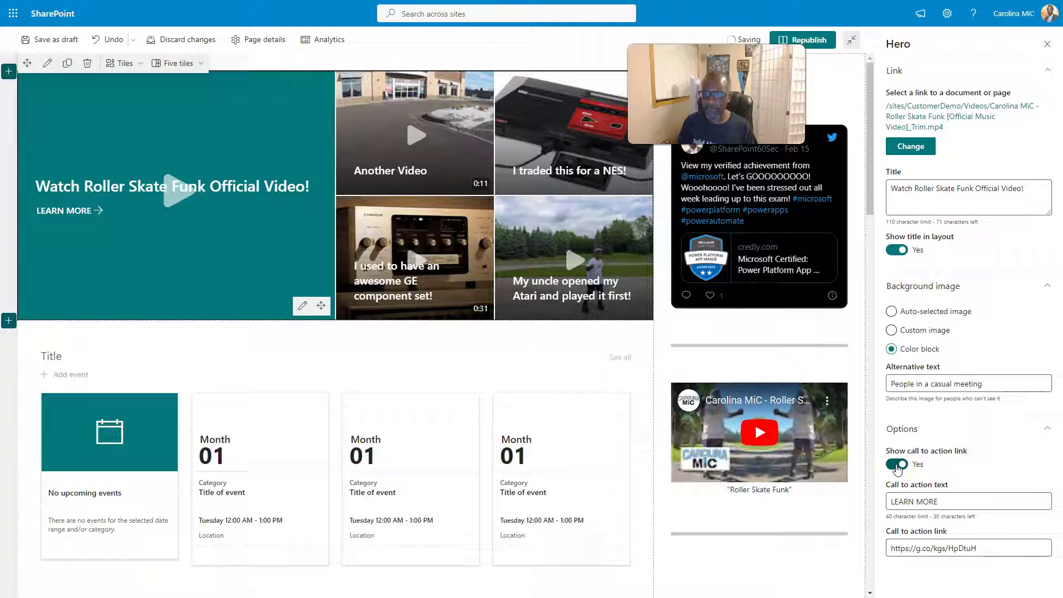
# Toggle the tile's LEARN MORE call-to-action link off and back on
pyautogui.click(897, 465)
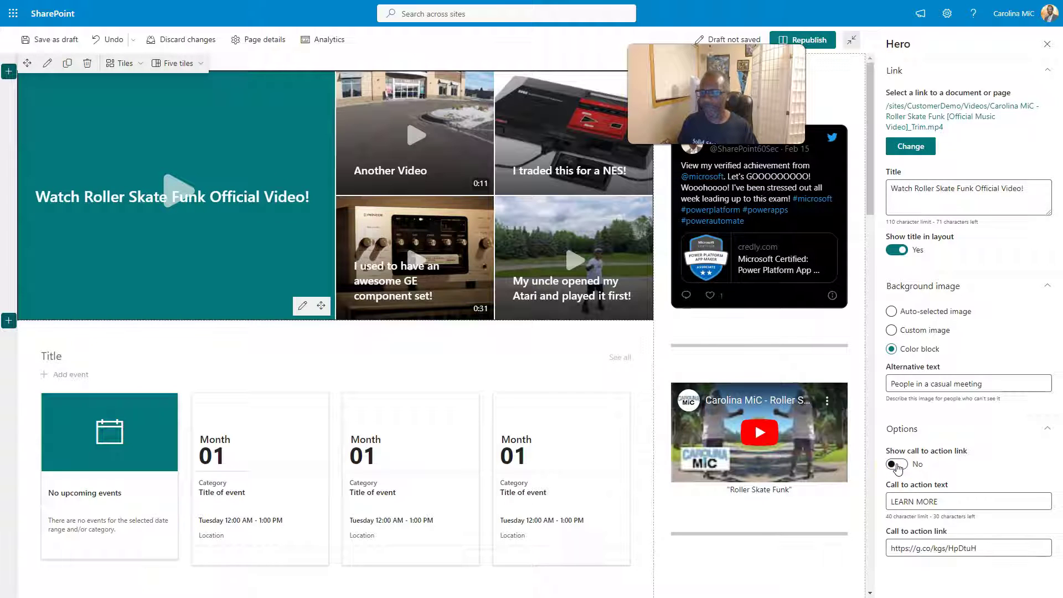
pyautogui.click(897, 502)
pyautogui.click(897, 464)
pyautogui.click(905, 501)
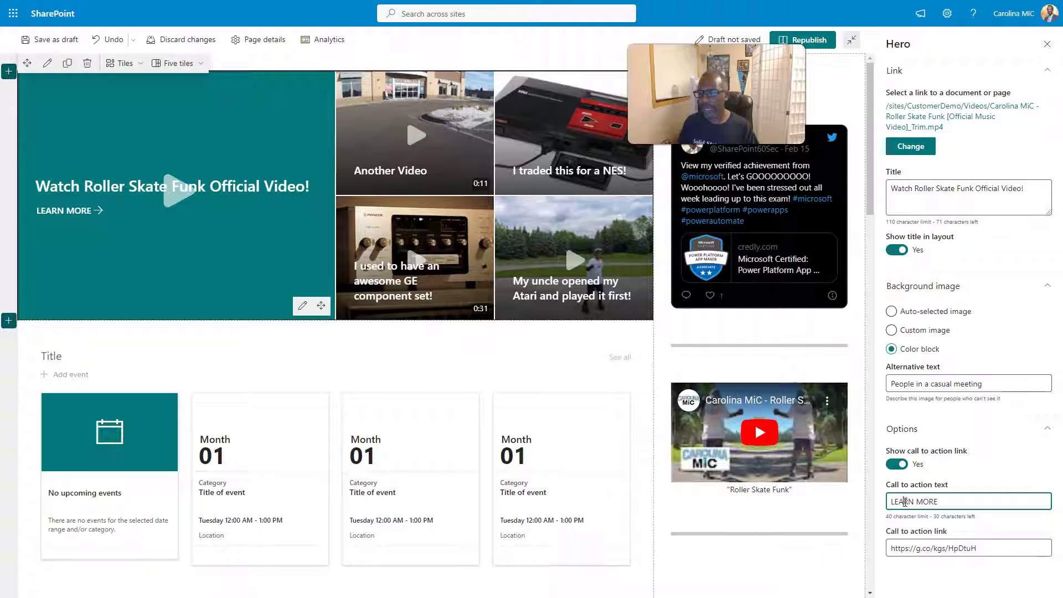
pyautogui.click(302, 305)
pyautogui.click(302, 304)
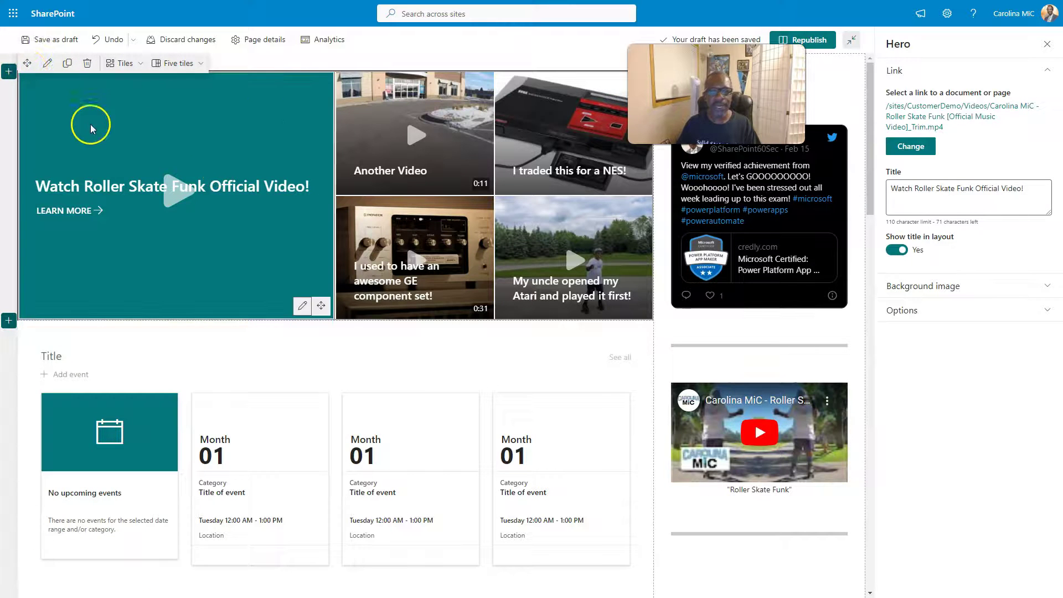
# Preview the Hero in the Layers layout, then switch it back to Tiles
pyautogui.click(47, 62)
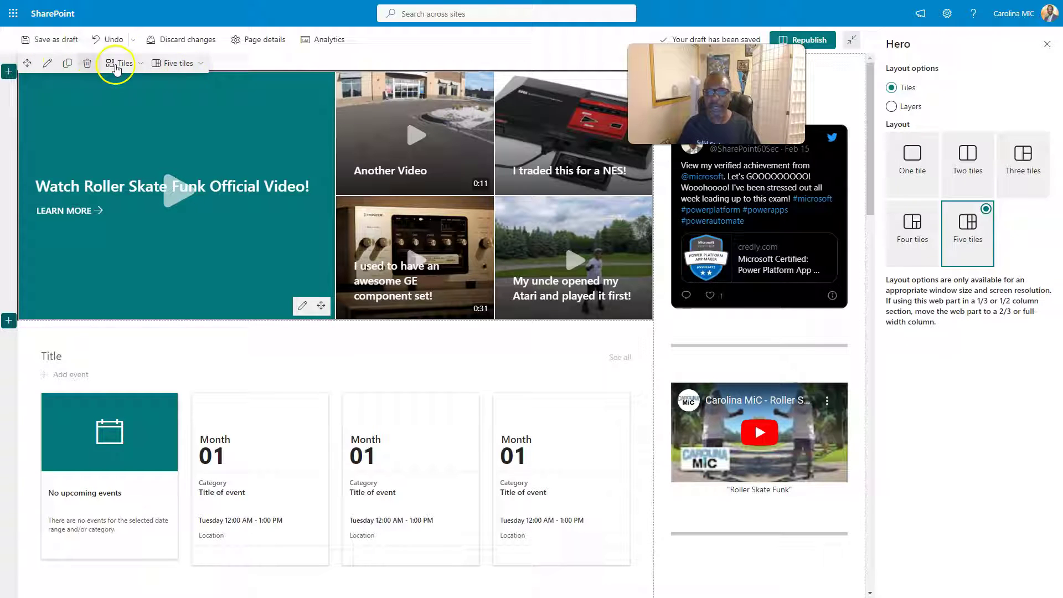
pyautogui.click(892, 106)
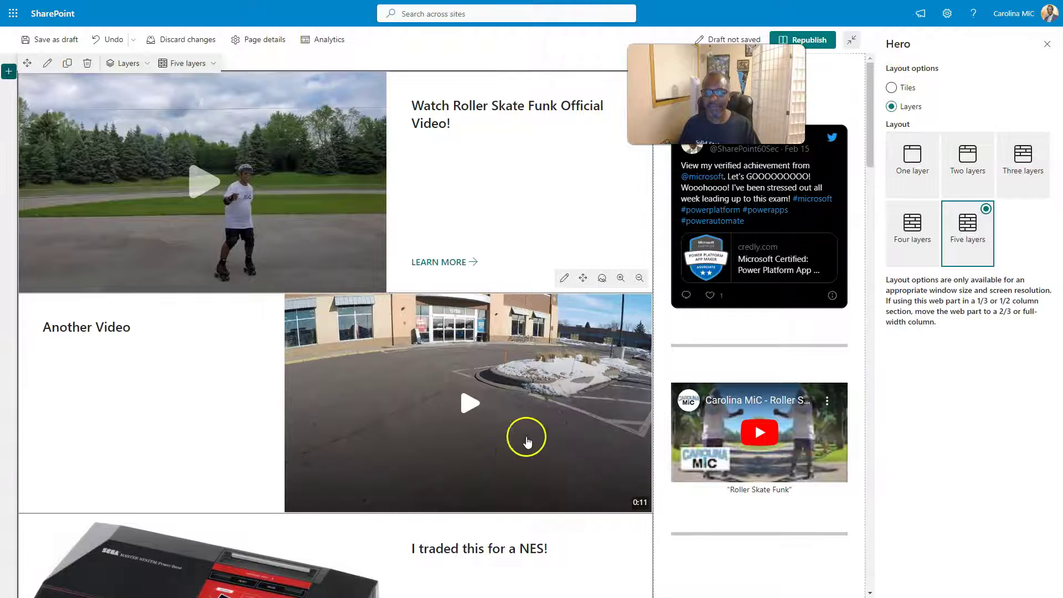
pyautogui.scroll(-2, 527, 441)
pyautogui.scroll(2, 510, 450)
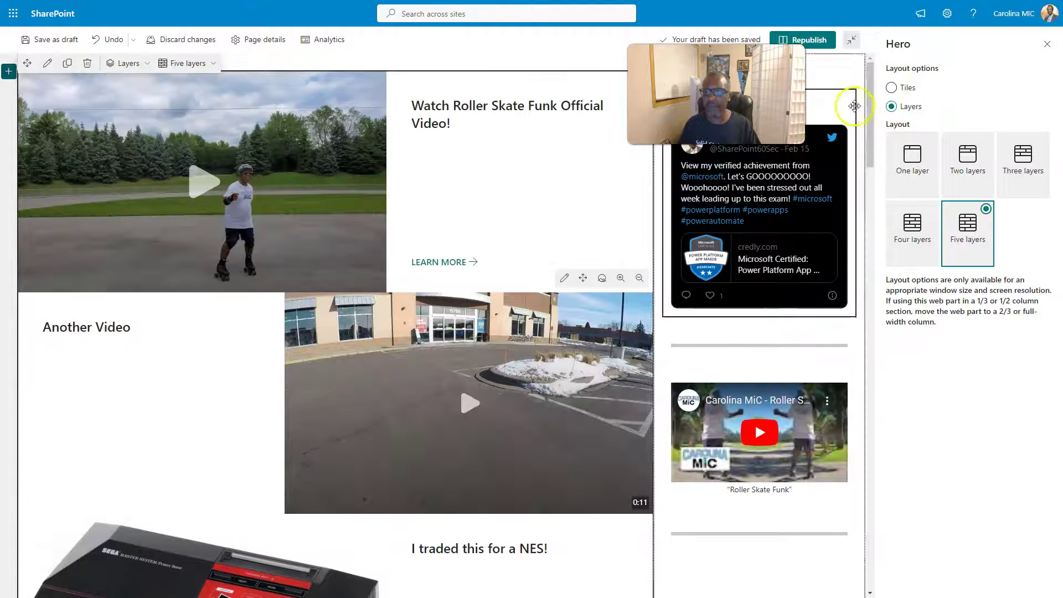
pyautogui.click(891, 87)
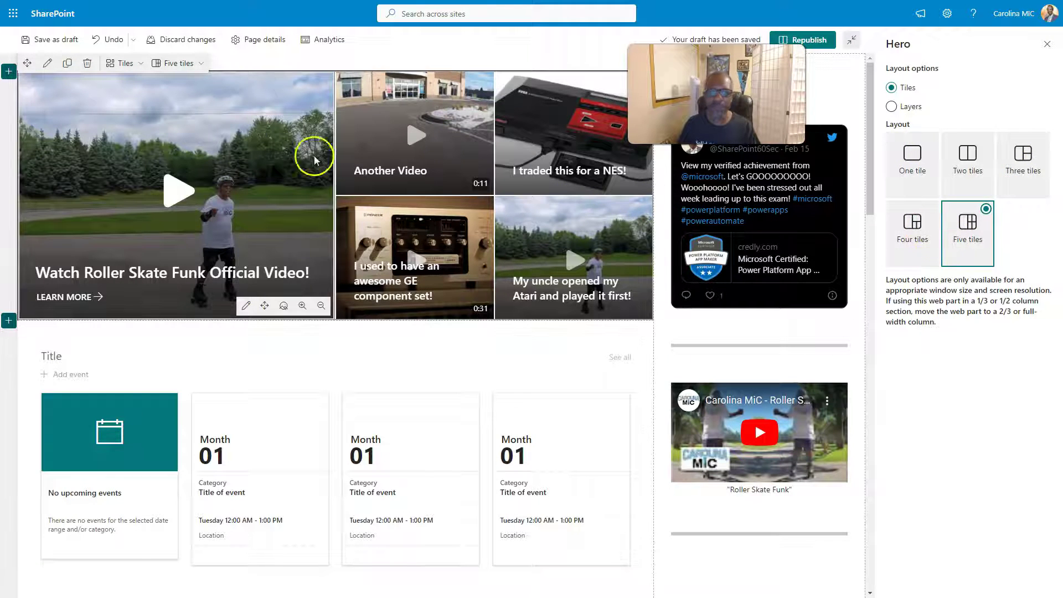
# Bring up the Hero toolbar's list of how many tiles to show
pyautogui.click(126, 63)
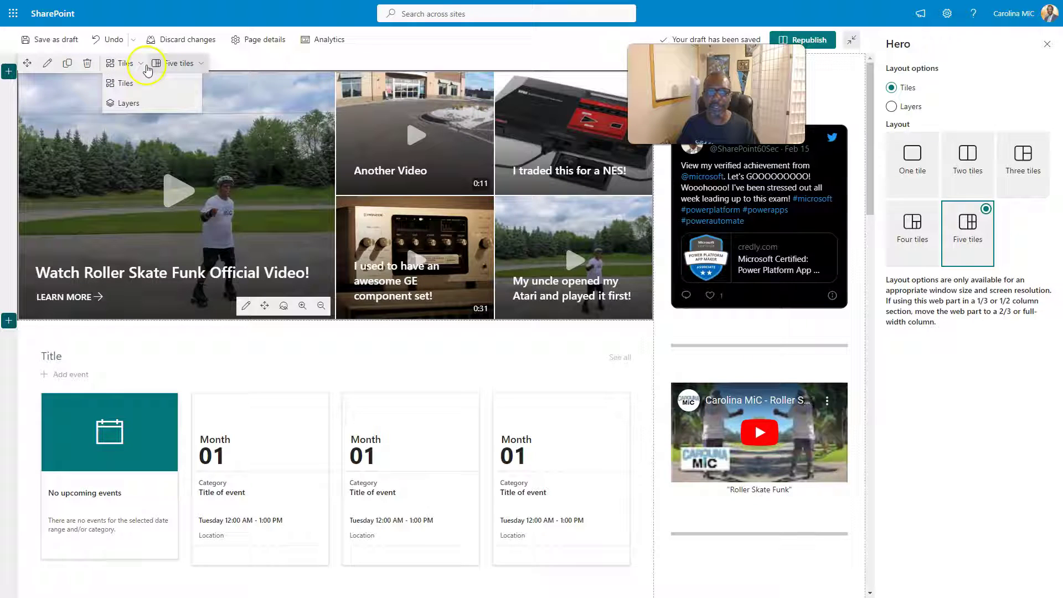
pyautogui.click(180, 63)
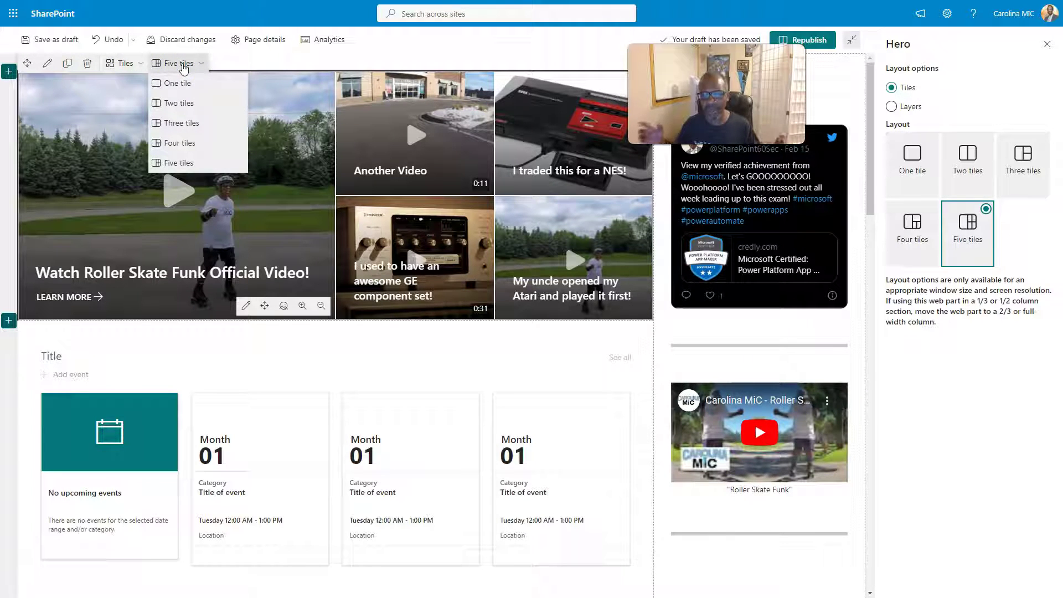
pyautogui.click(179, 64)
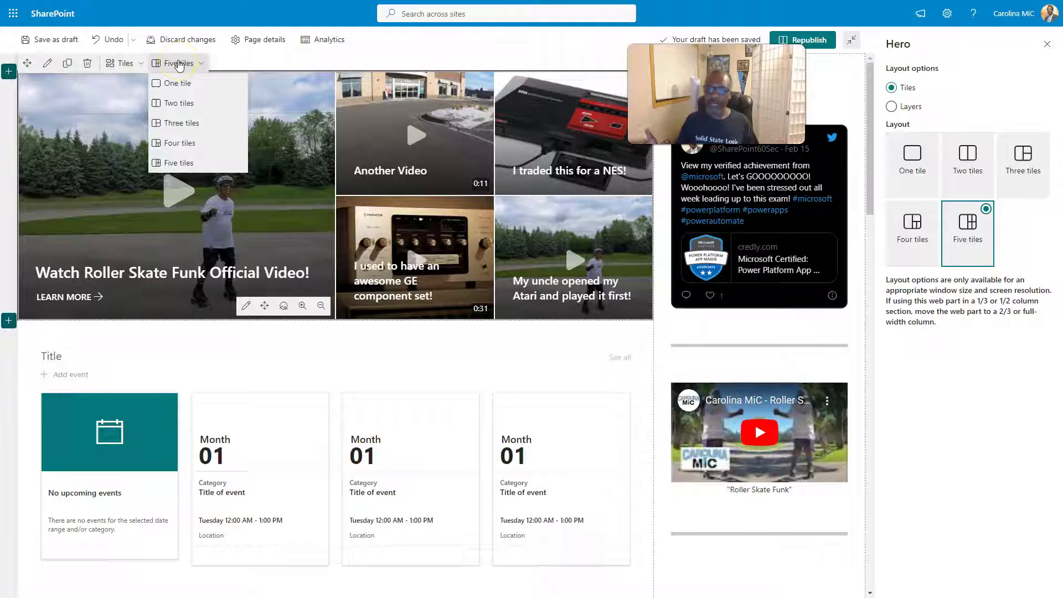